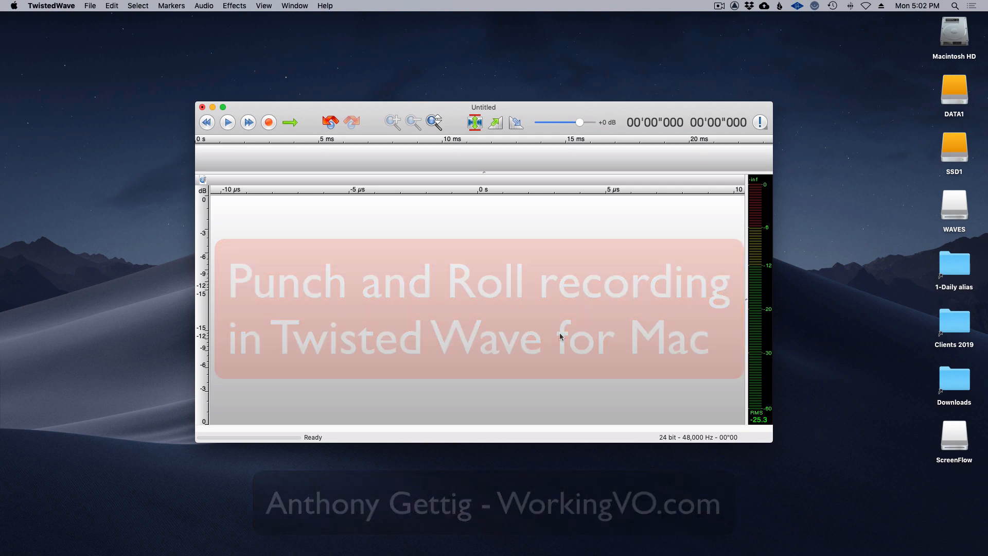
Bring up the TwistedWave application menu over the empty untitled document
{"action": "left_click_drag", "start_coordinate": [515, 111], "coordinate": [517, 109]}
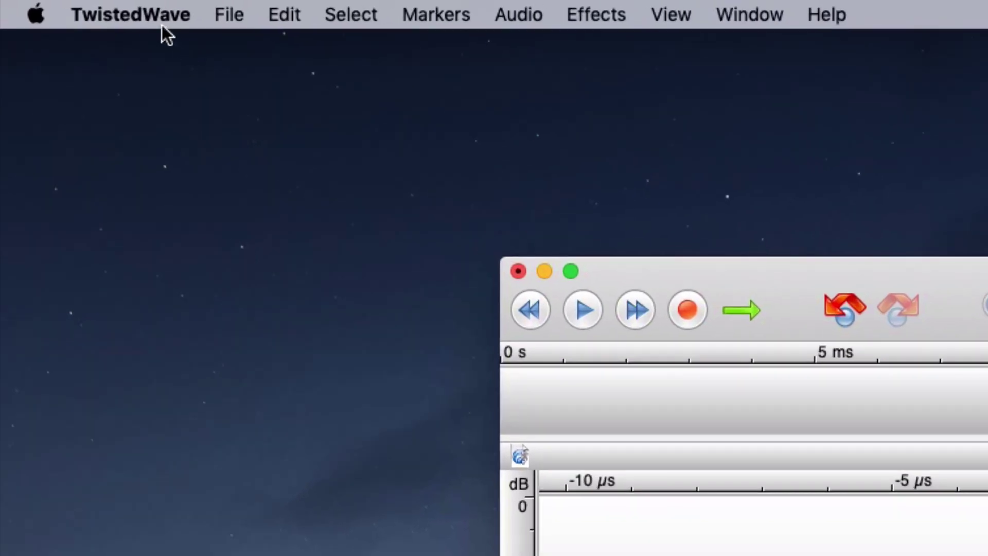
{"action": "left_click", "coordinate": [54, 6]}
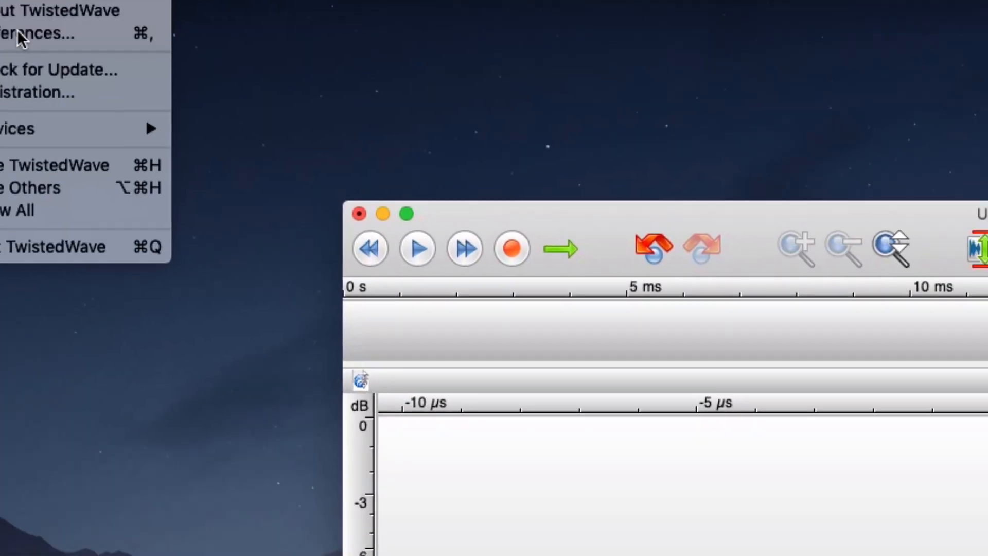
Open Preferences and settle on the Editing tab after glancing at General and Devices
{"action": "left_click", "coordinate": [127, 71]}
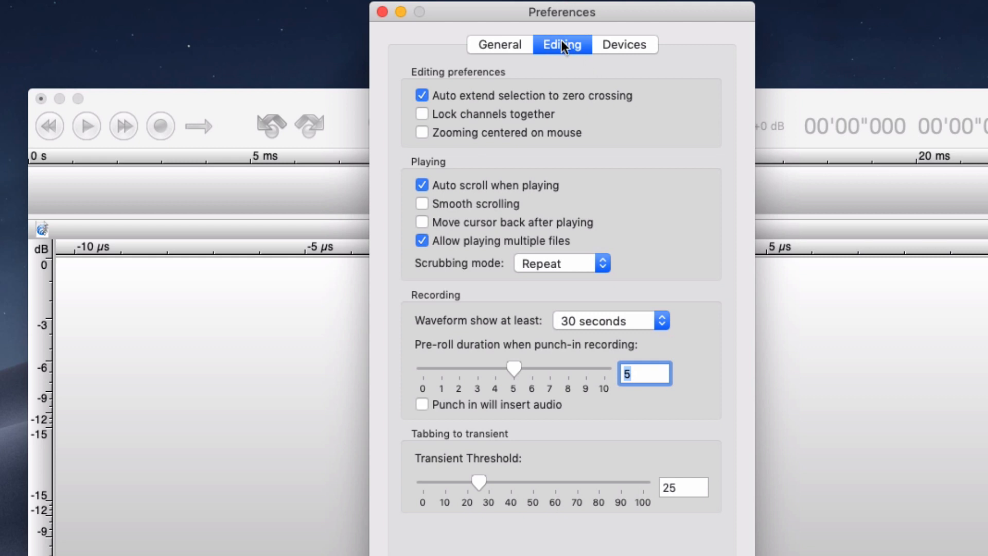
{"action": "left_click", "coordinate": [516, 43]}
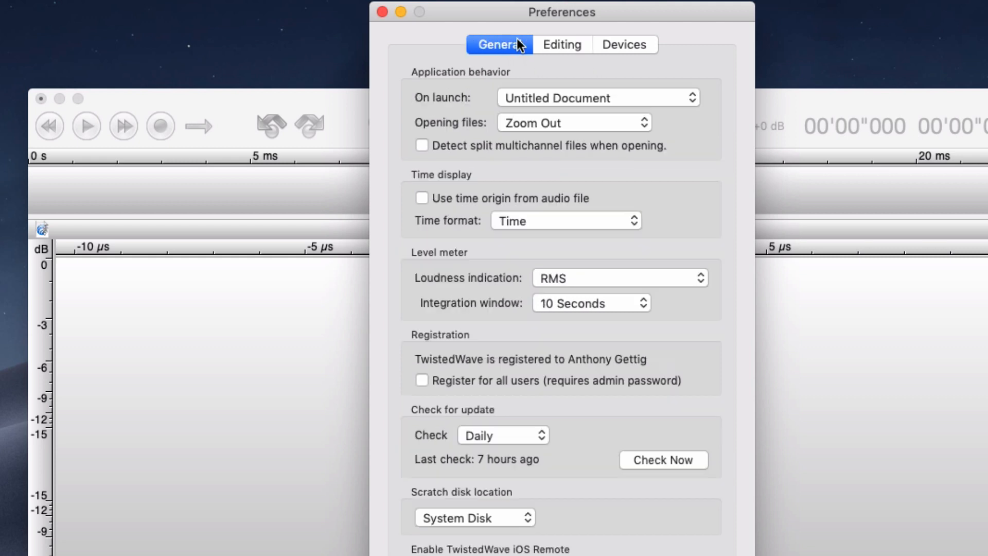
{"action": "left_click", "coordinate": [576, 45]}
{"action": "left_click", "coordinate": [626, 46]}
{"action": "left_click", "coordinate": [563, 42]}
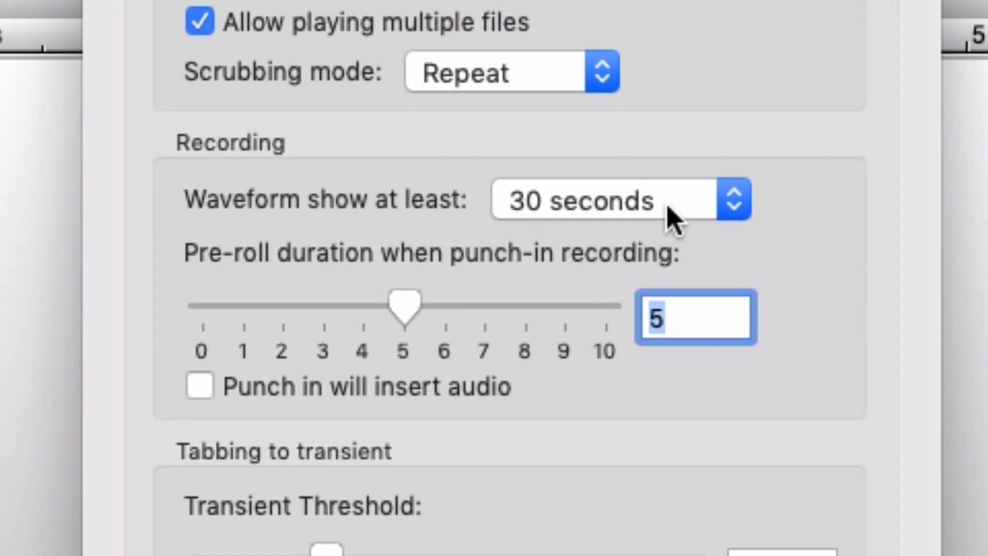
Review the waveform-length and punch-in insert options, then clear the pre-roll field to re-enter 5 seconds
{"action": "left_click", "coordinate": [740, 205]}
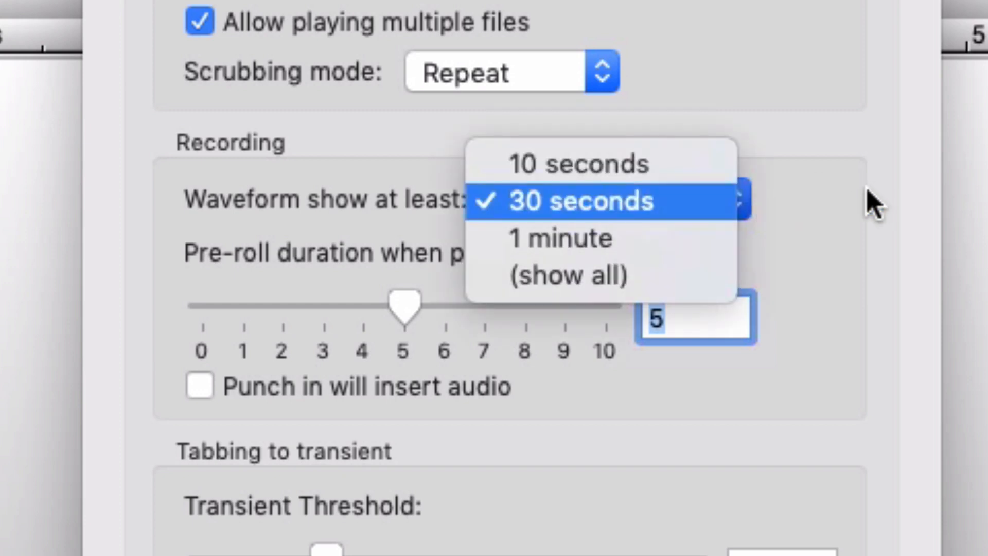
{"action": "left_click", "coordinate": [861, 212]}
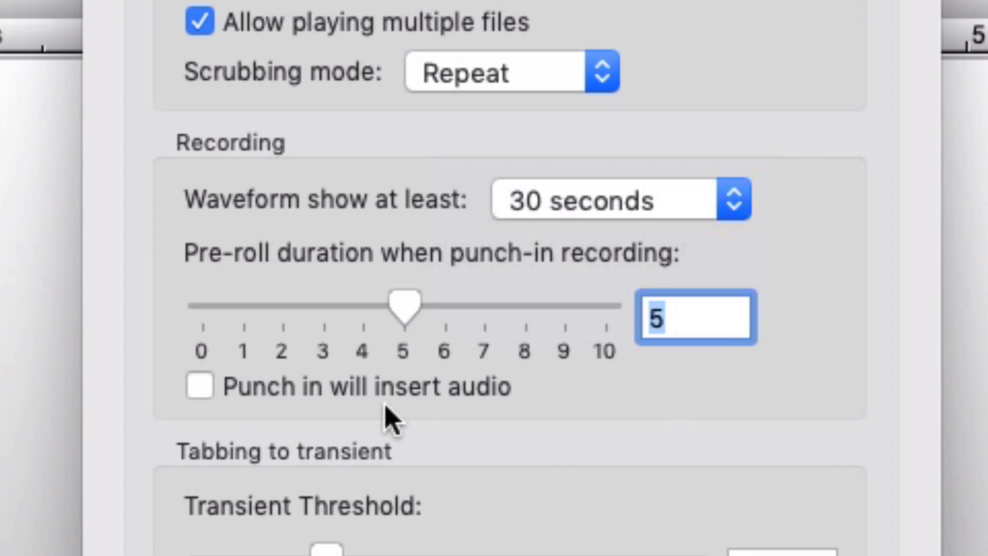
{"action": "left_click", "coordinate": [205, 389]}
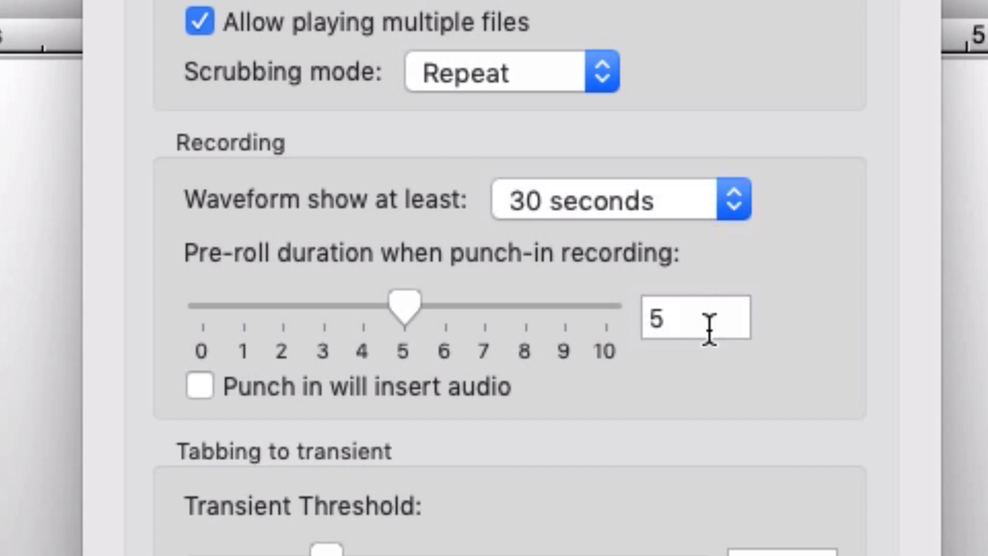
{"action": "double_click", "coordinate": [657, 317]}
{"action": "type", "text": "10"}
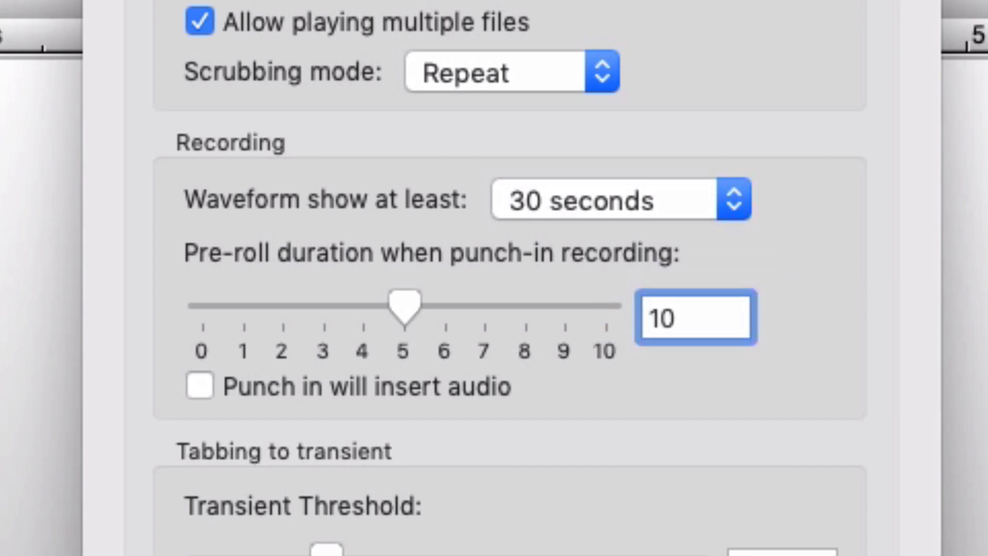
{"action": "key", "text": "BackSpace"}
{"action": "key", "text": "BackSpace"}
{"action": "type", "text": "5"}
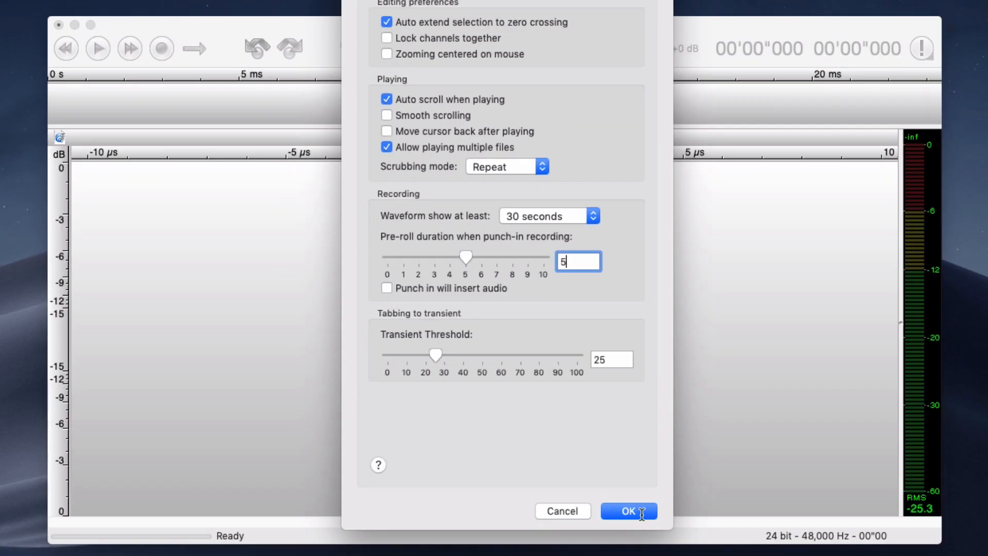
Confirm the preferences, narrow the Chrome manual window beside TwistedWave, and start recording the narration
{"action": "left_click", "coordinate": [630, 512]}
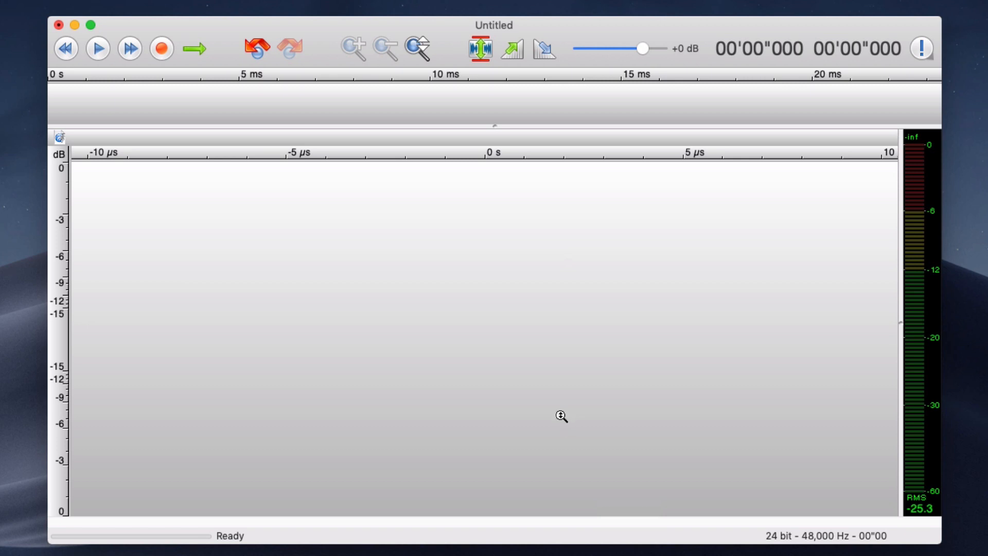
{"action": "key", "text": "super+Tab"}
{"action": "key", "text": "super+Tab"}
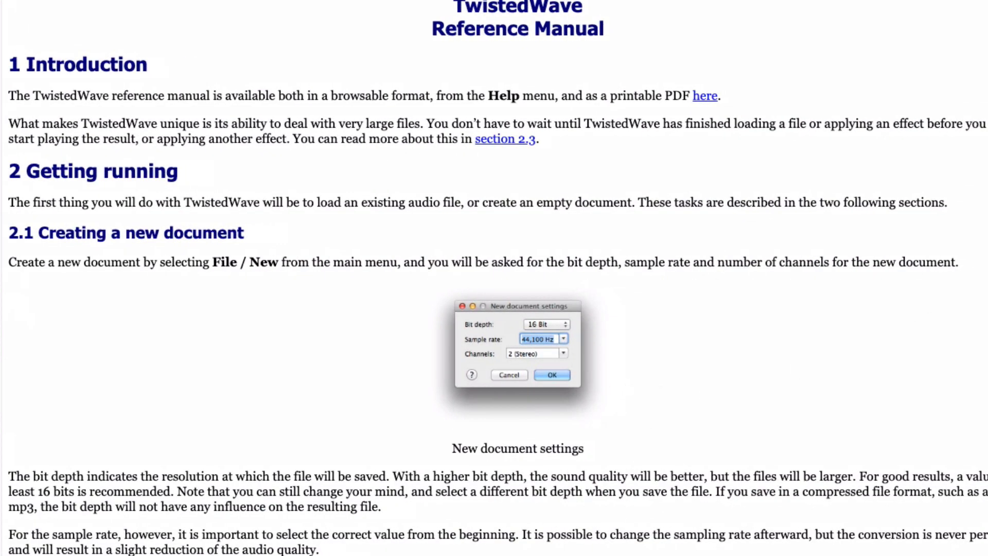
{"action": "left_click_drag", "start_coordinate": [987, 232], "coordinate": [630, 261]}
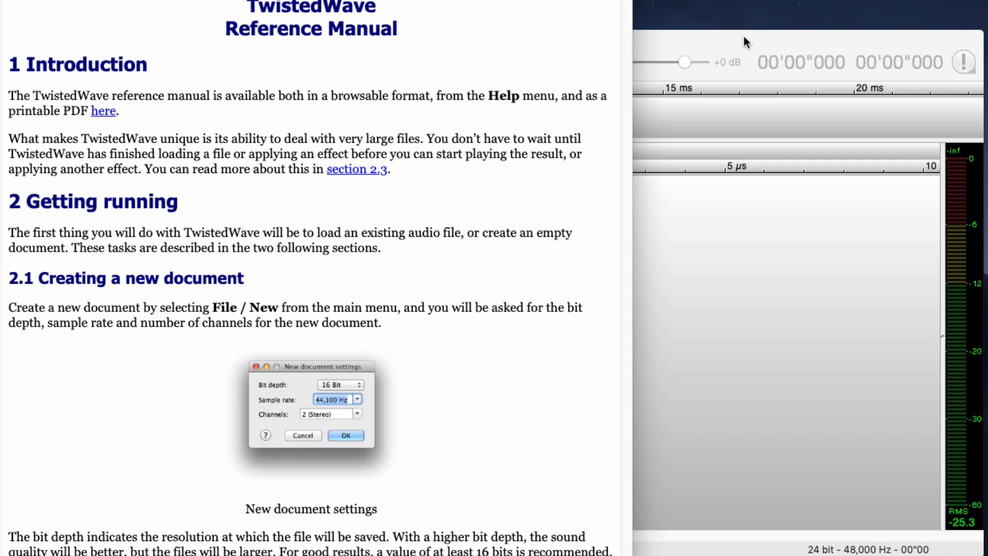
{"action": "left_click", "coordinate": [745, 42]}
{"action": "key", "text": "super+r"}
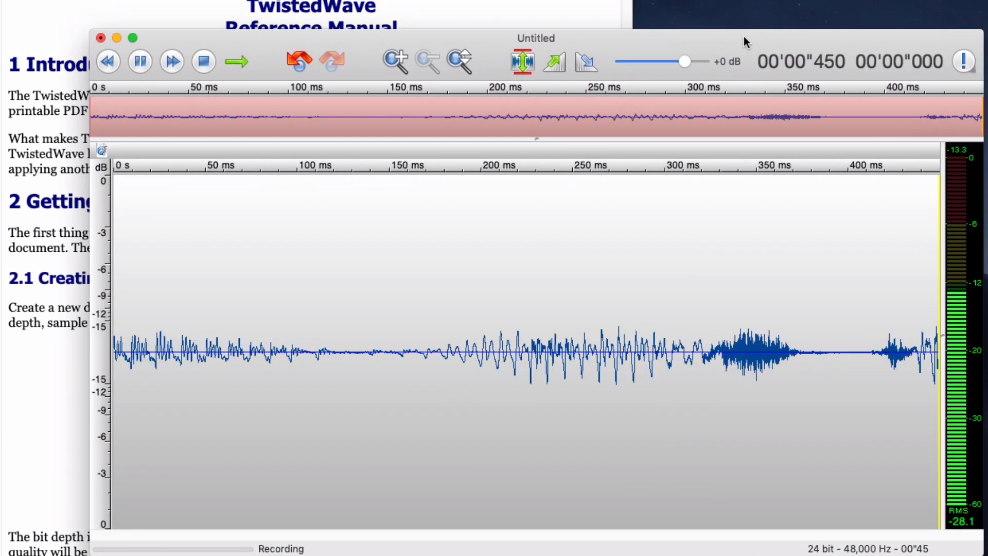
Read from the manual, stop recording at about 14.7 seconds, and listen back around 11.5–11.9 seconds
{"action": "left_click", "coordinate": [540, 555]}
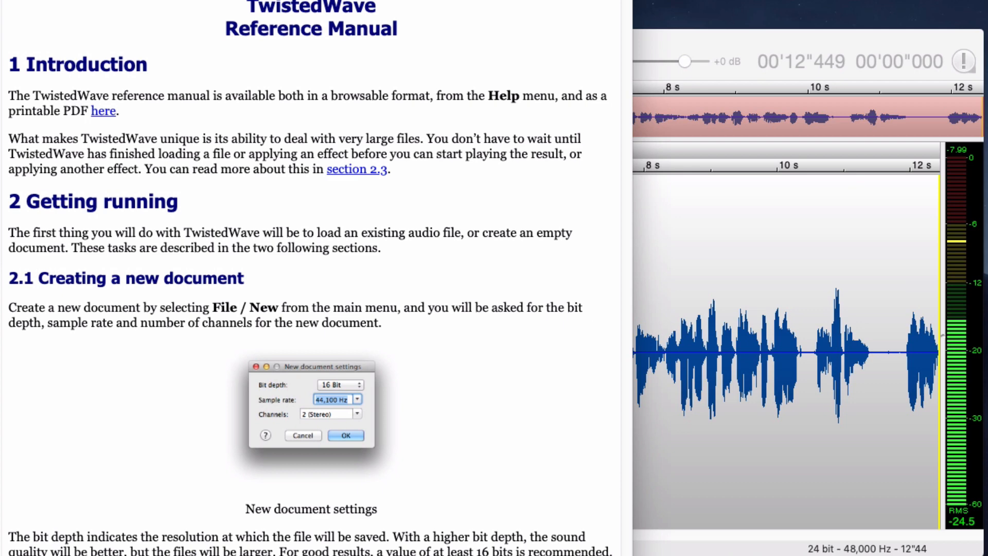
{"action": "left_click", "coordinate": [756, 413]}
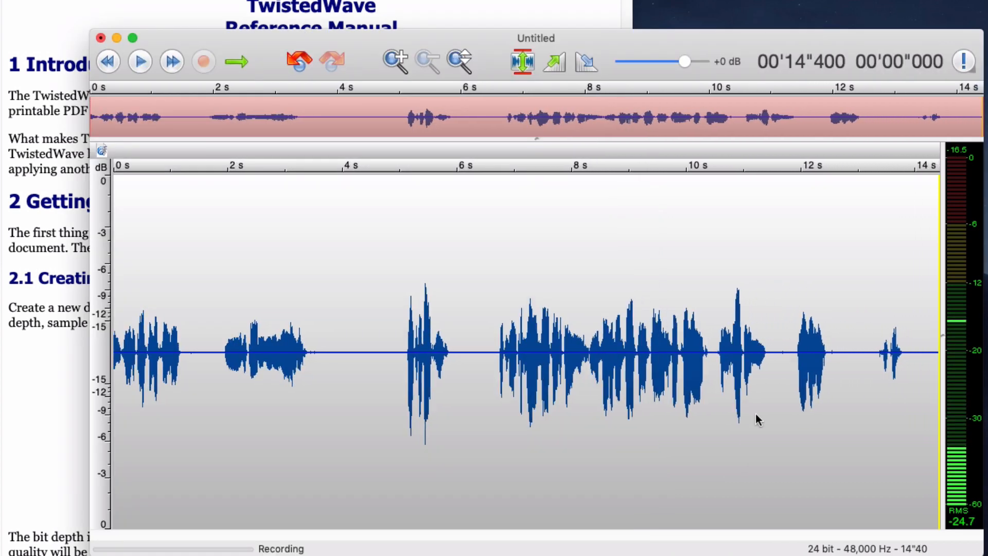
{"action": "key", "text": "space"}
{"action": "left_click", "coordinate": [771, 353]}
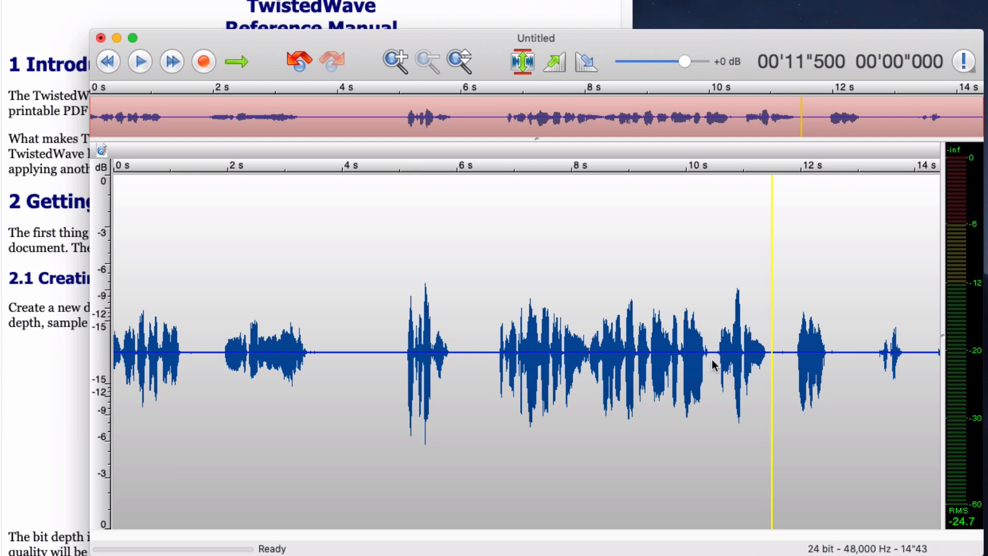
{"action": "left_click", "coordinate": [794, 340]}
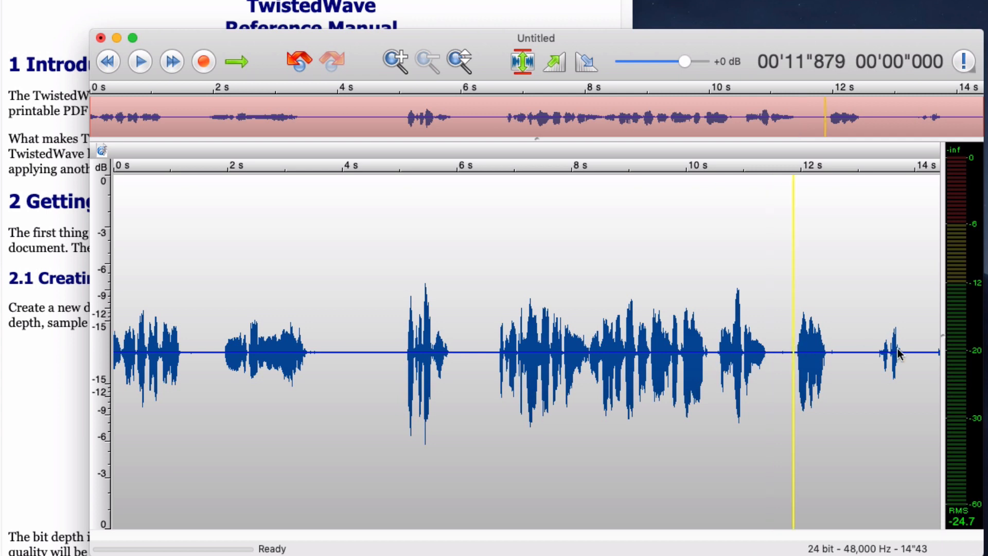
{"action": "key", "text": "space"}
{"action": "key", "text": "space"}
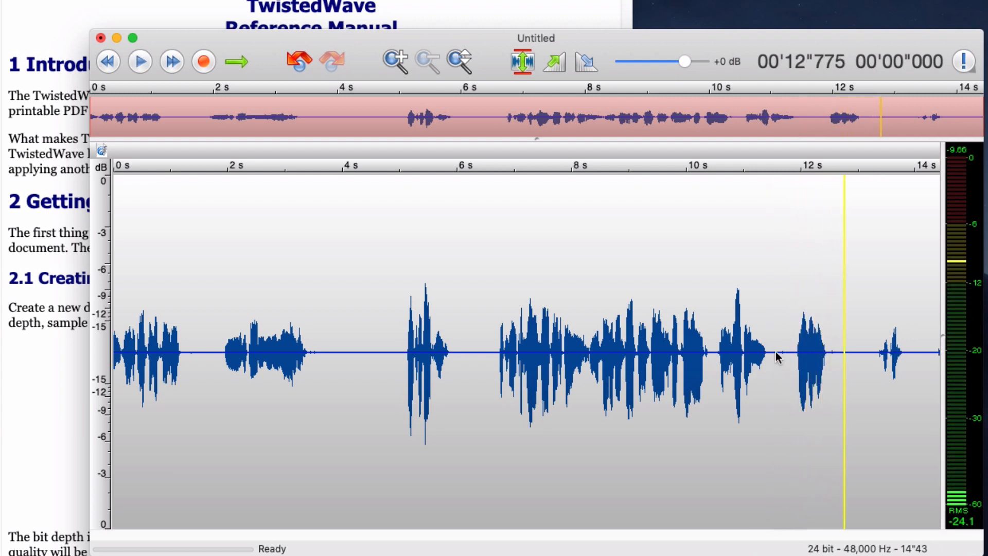
Set the punch-in point just before a phrase at 11.458 seconds
{"action": "left_click", "coordinate": [771, 353]}
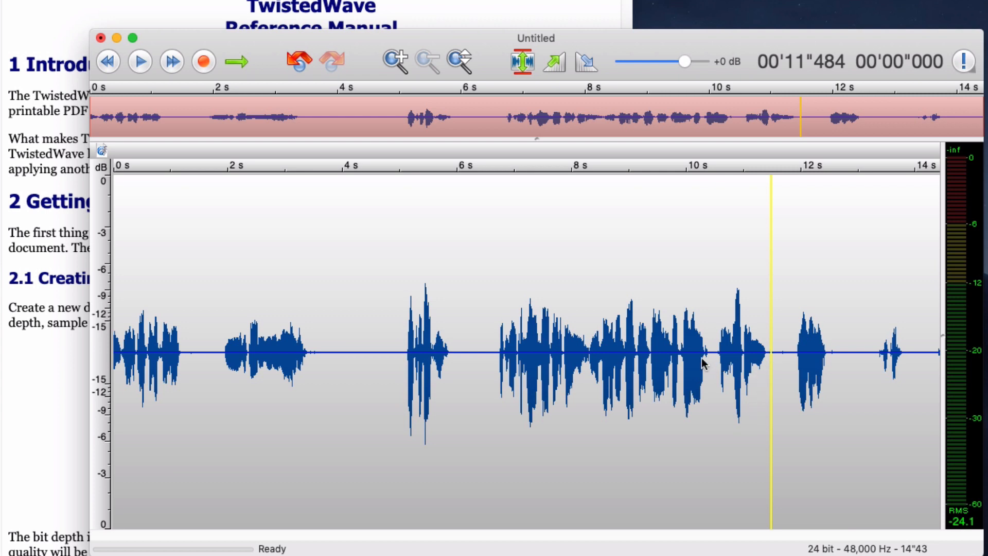
{"action": "left_click", "coordinate": [746, 352]}
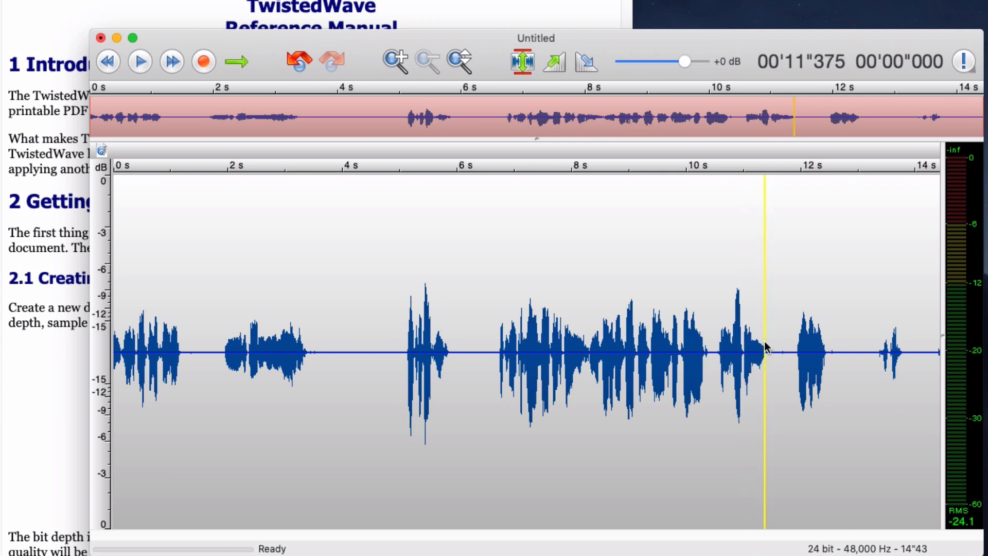
{"action": "left_click", "coordinate": [770, 359]}
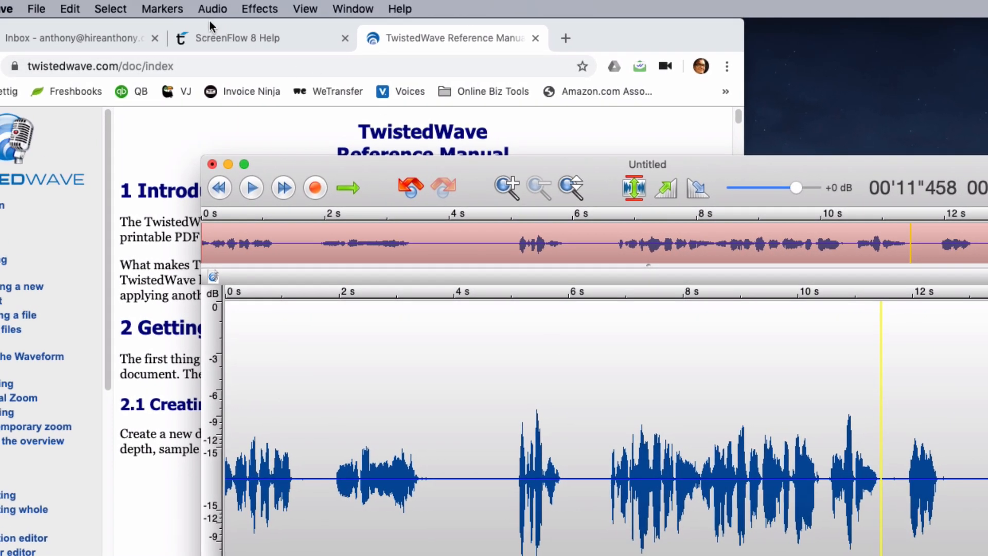
Locate Punch-In Recording in the Audio menu, then punch in a new take from 11.5 seconds with pre-roll
{"action": "left_click", "coordinate": [175, 10]}
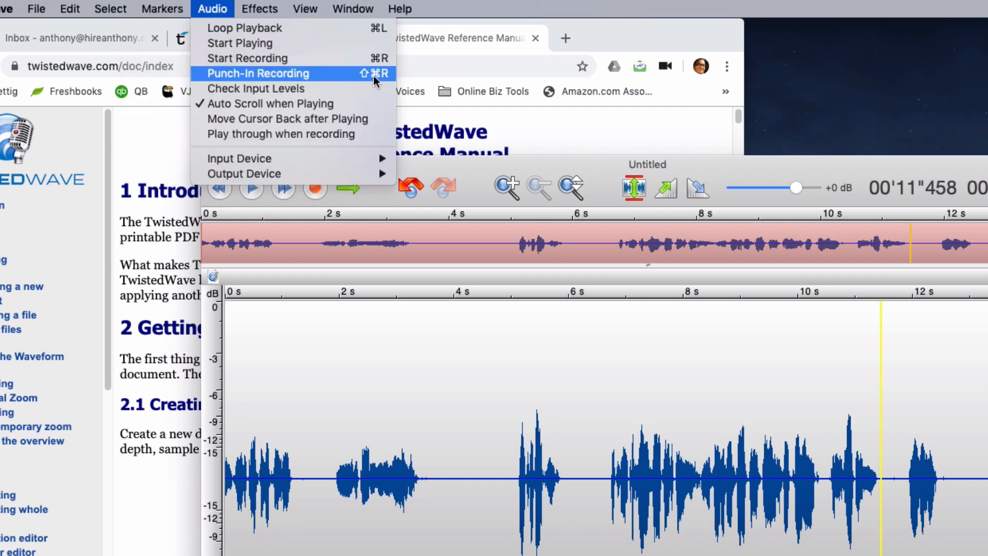
{"action": "left_click", "coordinate": [239, 43]}
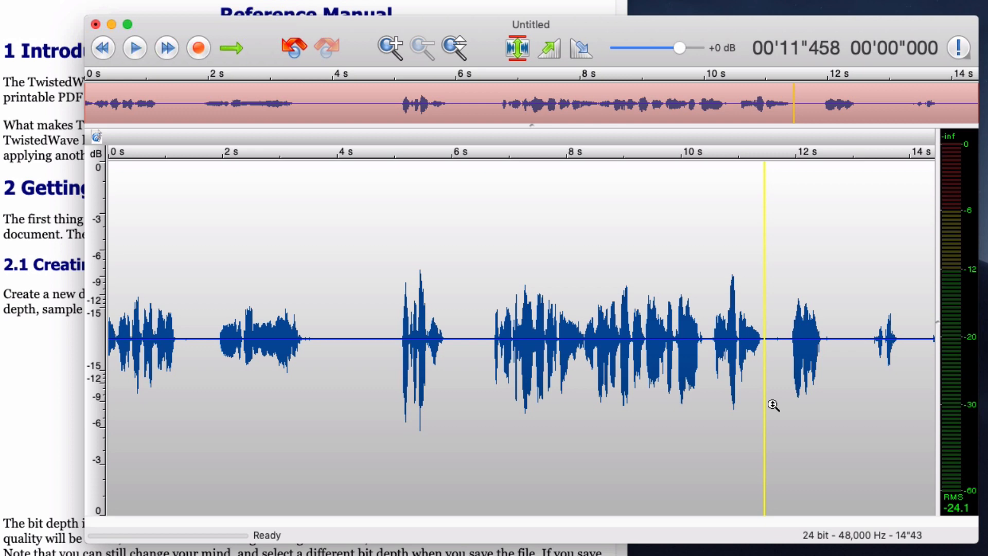
{"action": "key", "text": "super+r"}
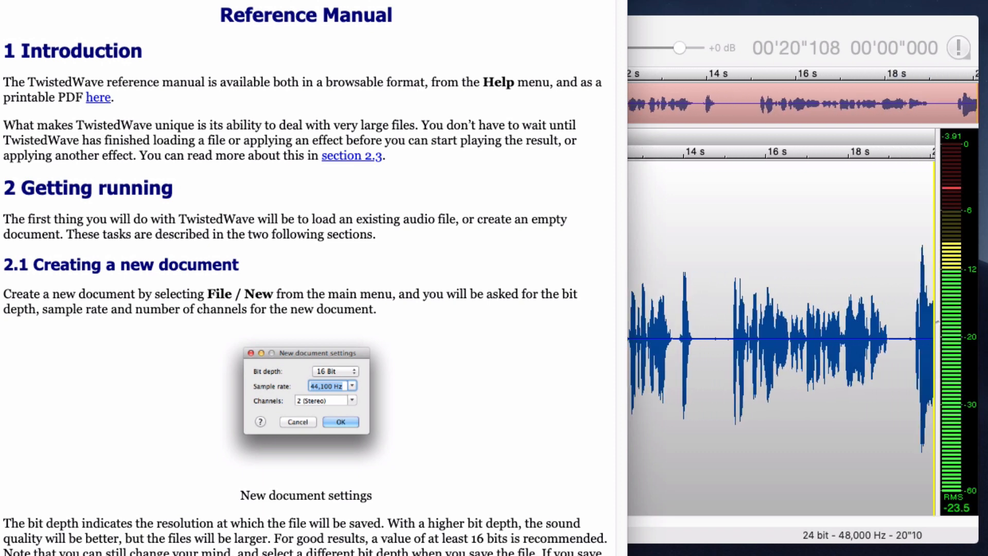
{"action": "left_click", "coordinate": [644, 22]}
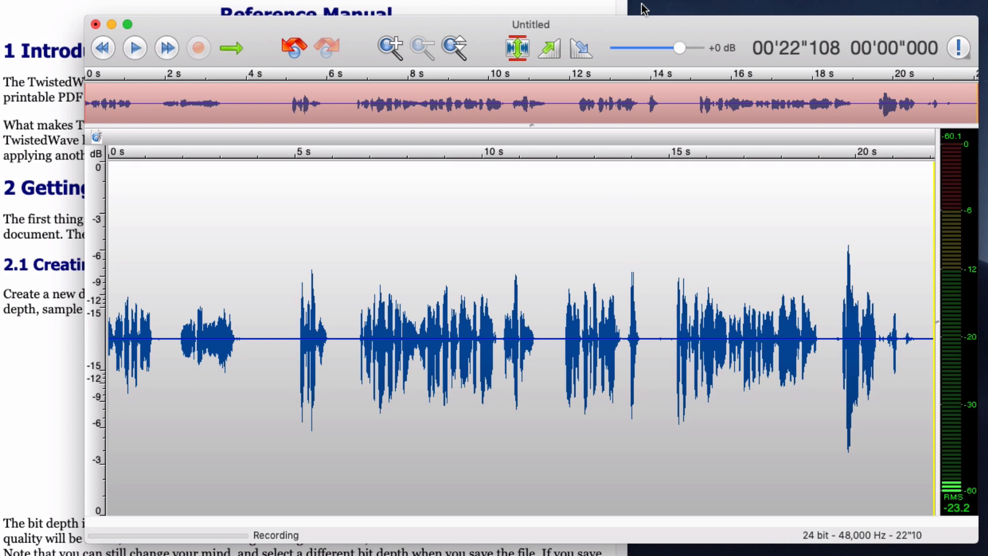
Stop the take, set a punch-in point near 19 seconds, record a take and undo it as unwanted
{"action": "key", "text": "space"}
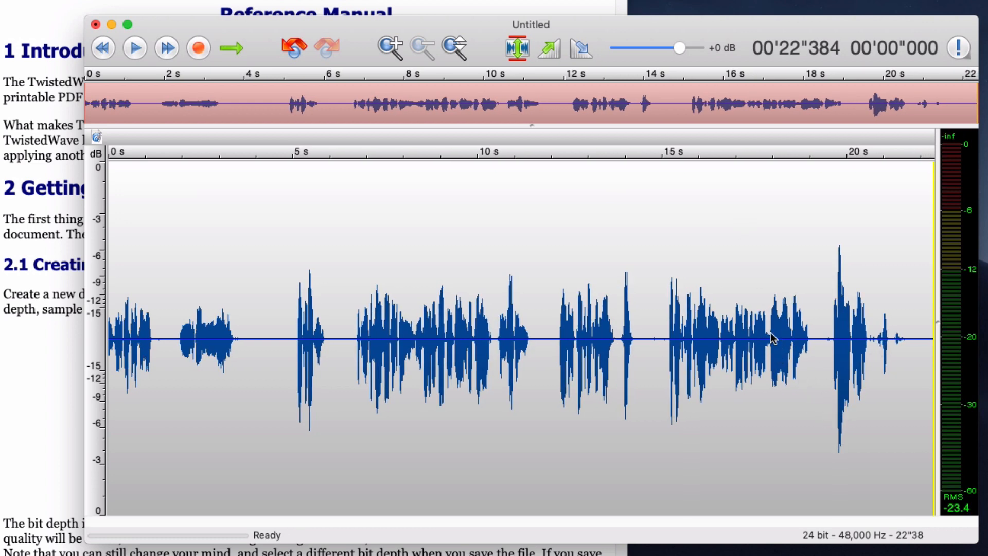
{"action": "left_click", "coordinate": [769, 337]}
{"action": "key", "text": "space"}
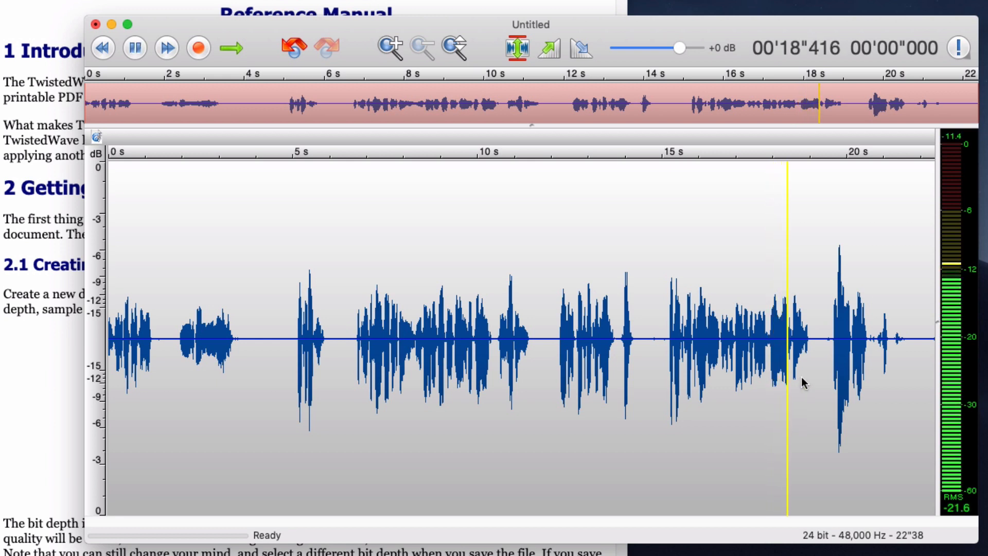
{"action": "left_click", "coordinate": [811, 338]}
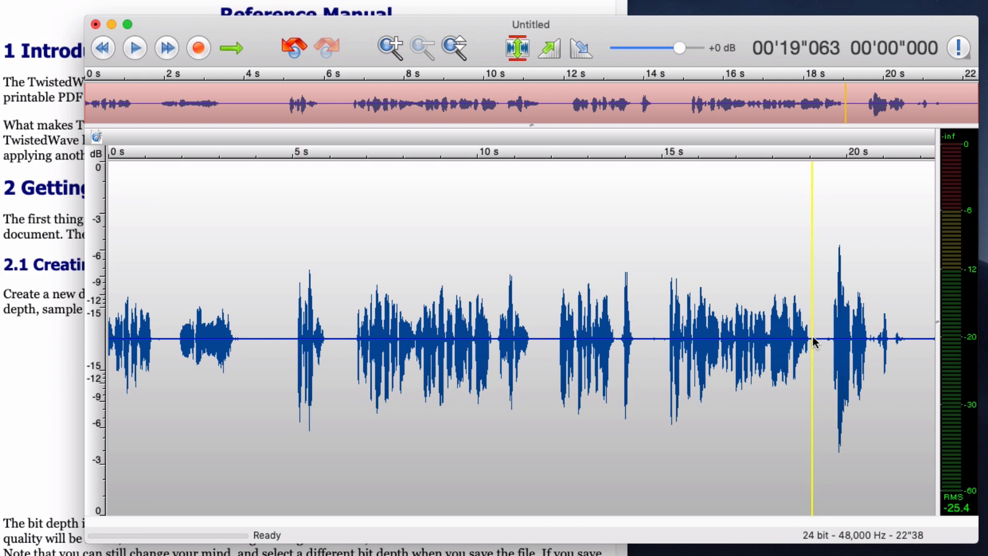
{"action": "key", "text": "super+r"}
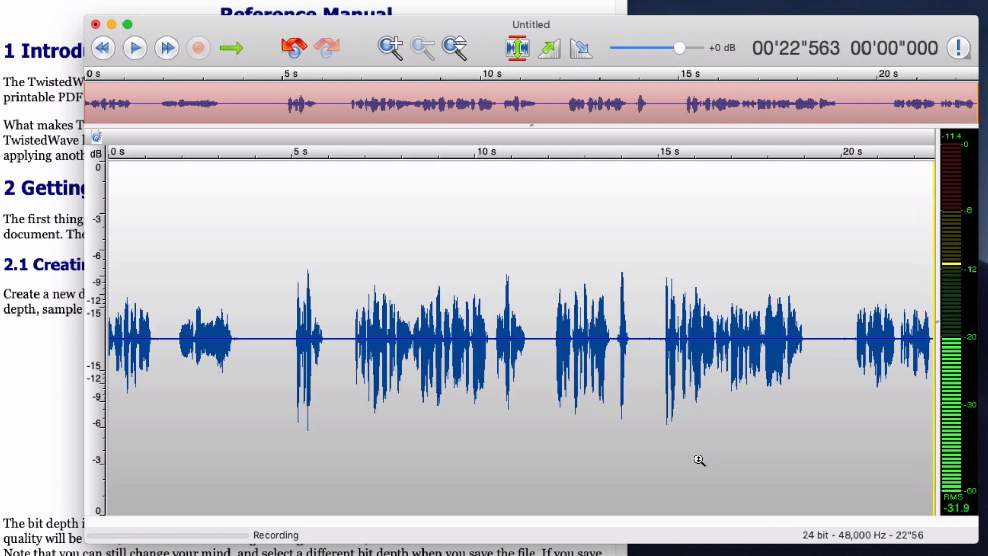
{"action": "key", "text": "space"}
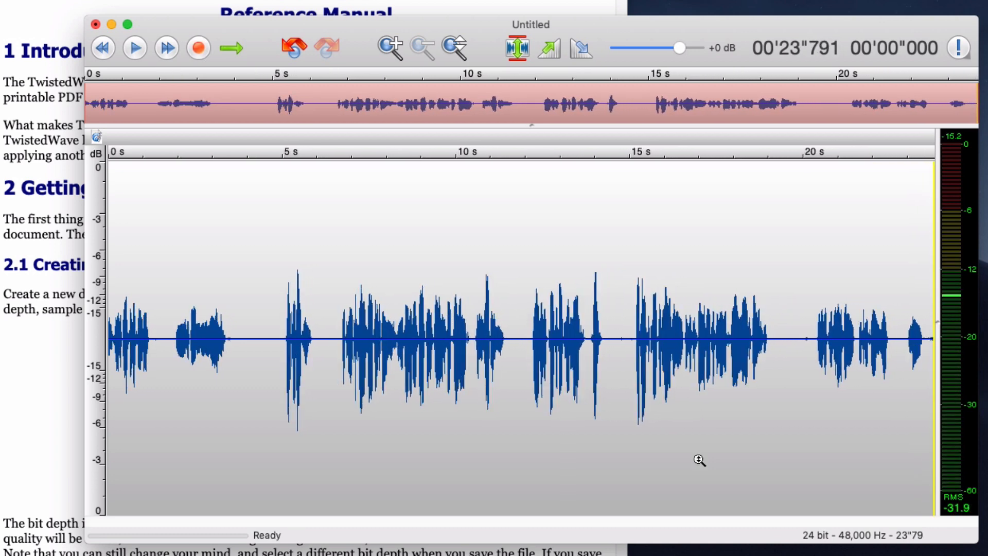
{"action": "key", "text": "super+z"}
Punch in again from 19 seconds while reading the manual, ending with a 28.5-second recording shown whole
{"action": "key", "text": "super+r"}
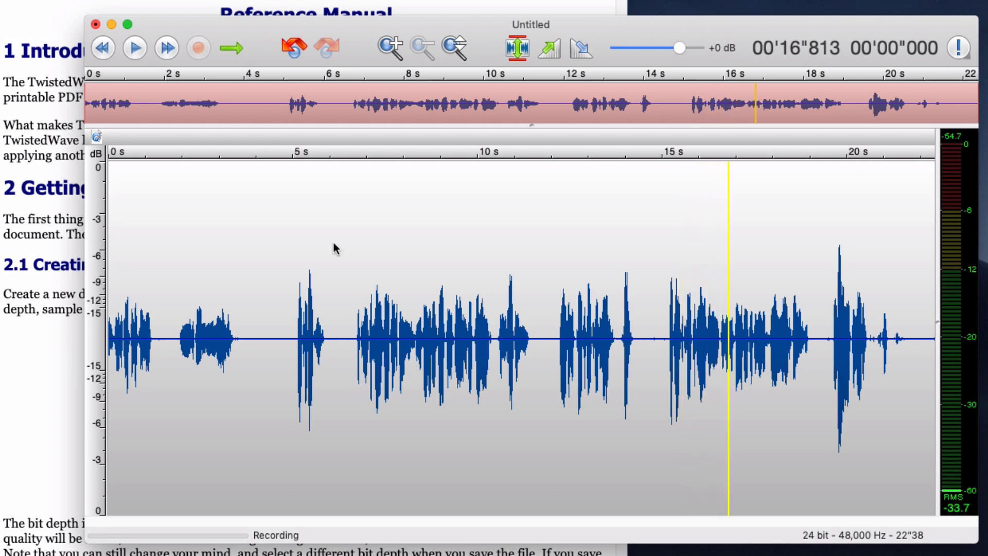
{"action": "left_click", "coordinate": [61, 133]}
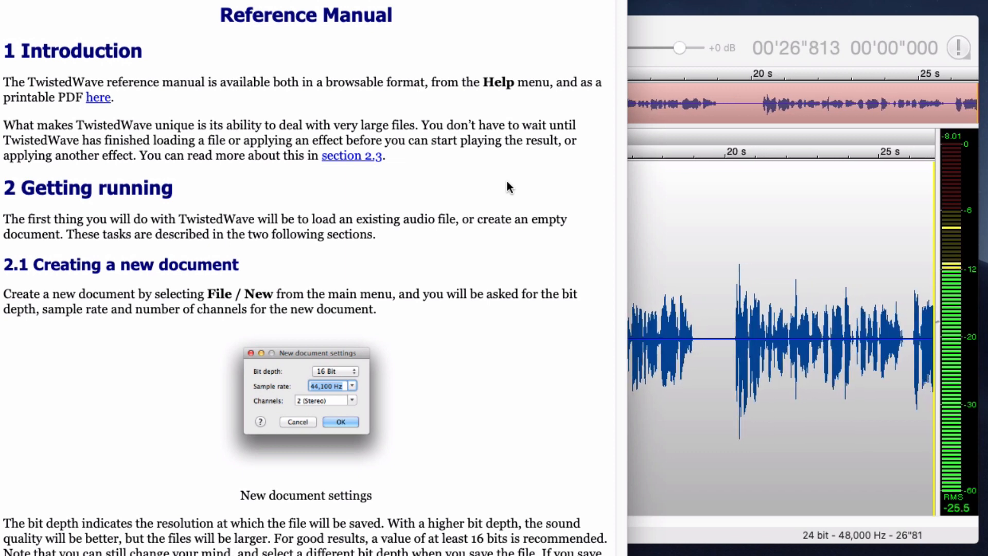
{"action": "key", "text": "super+Tab"}
{"action": "key", "text": "space"}
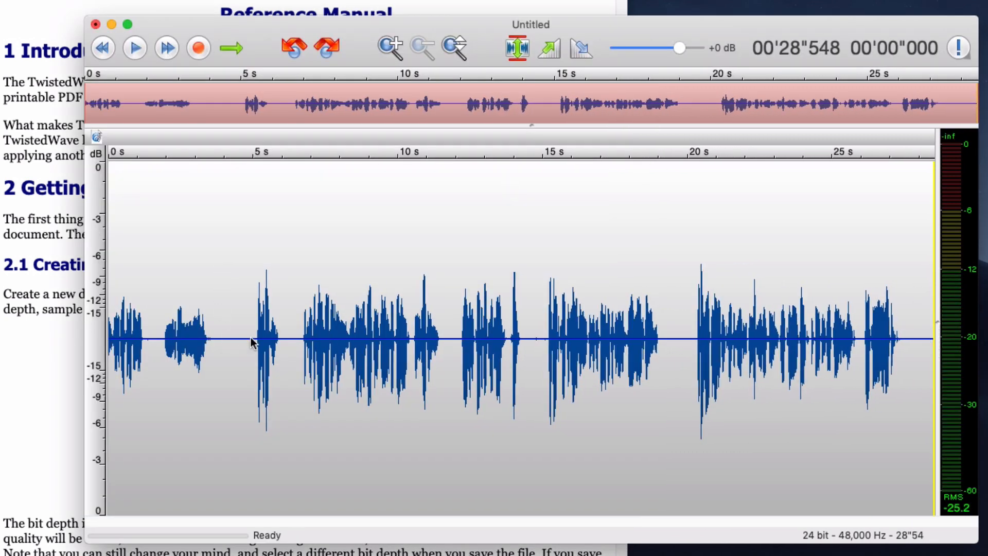
Delete the first five seconds of pre-roll and the 0.7-second tail, leaving a 22.9-second narration
{"action": "left_click_drag", "start_coordinate": [251, 338], "coordinate": [28, 342]}
{"action": "key", "text": "Delete"}
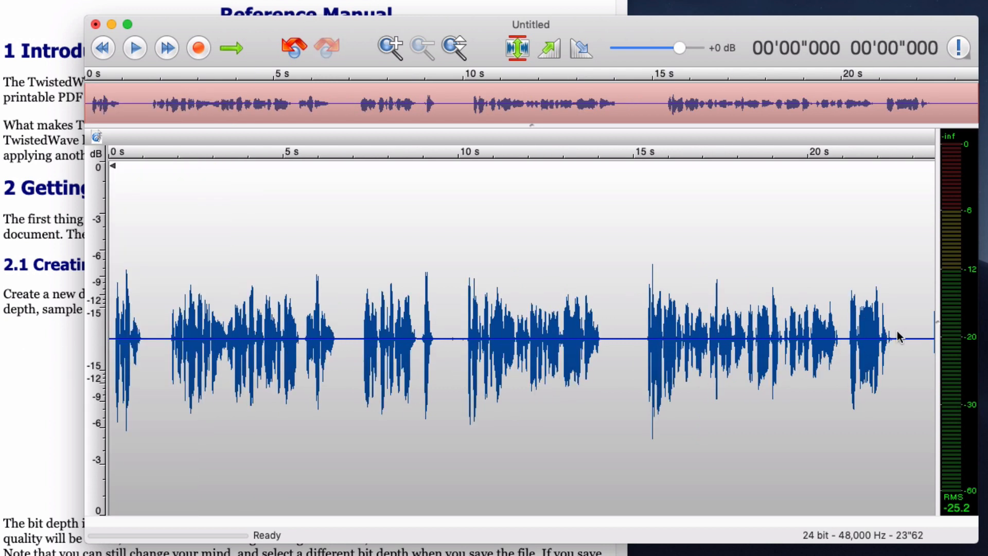
{"action": "left_click_drag", "start_coordinate": [899, 338], "coordinate": [935, 338]}
{"action": "key", "text": "Delete"}
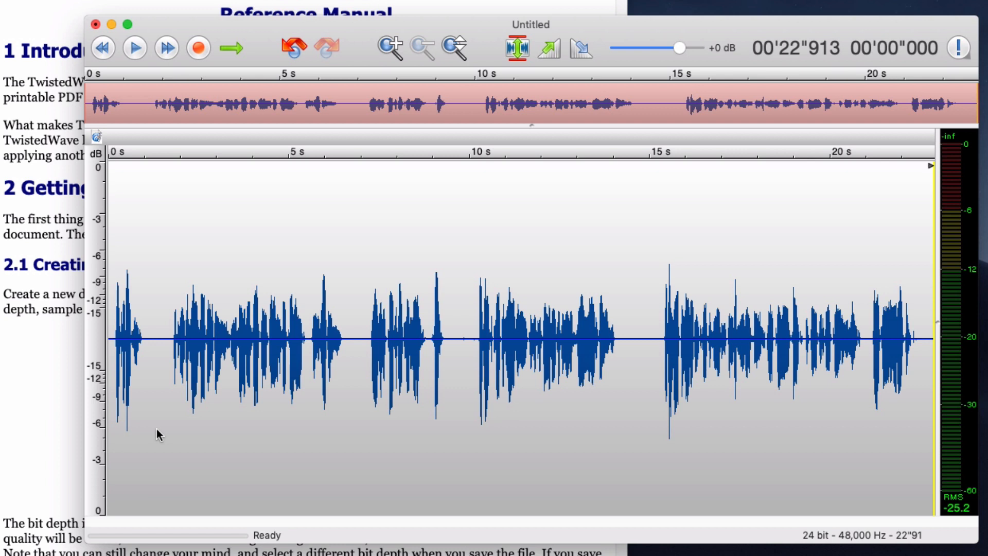